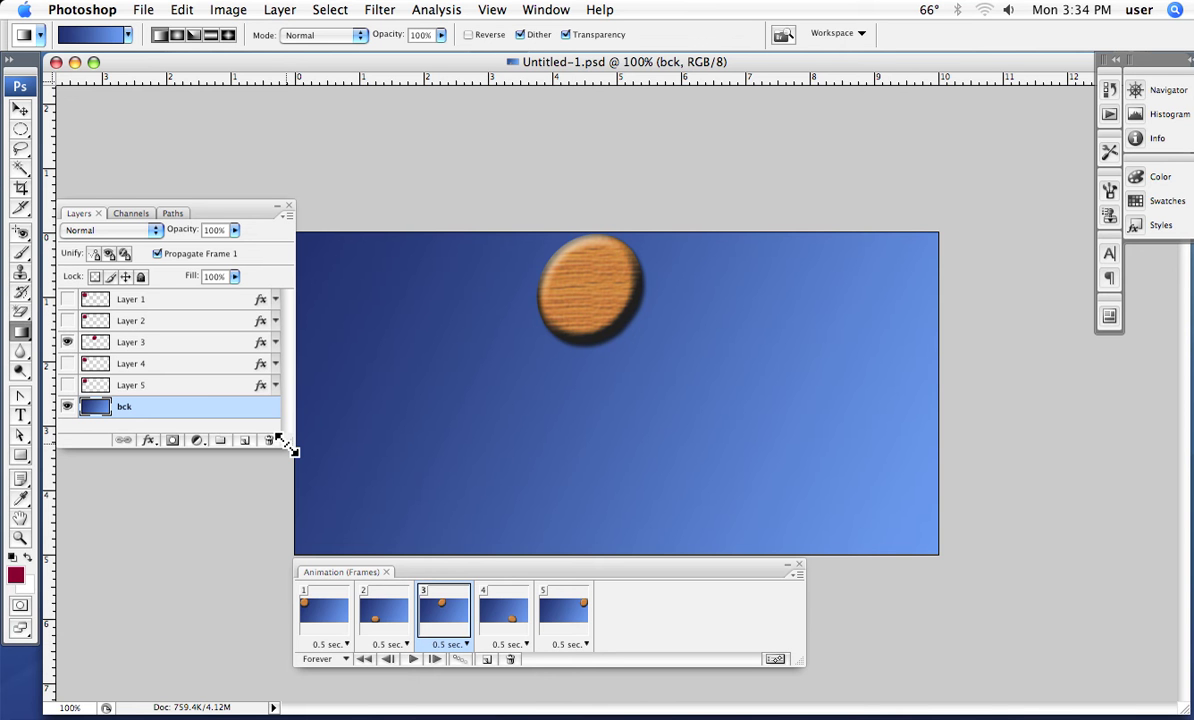
# Lengthen the Layers panel downward so all six layers fit with space below.
pyautogui.moveTo(287, 448); pyautogui.dragTo(284, 547)
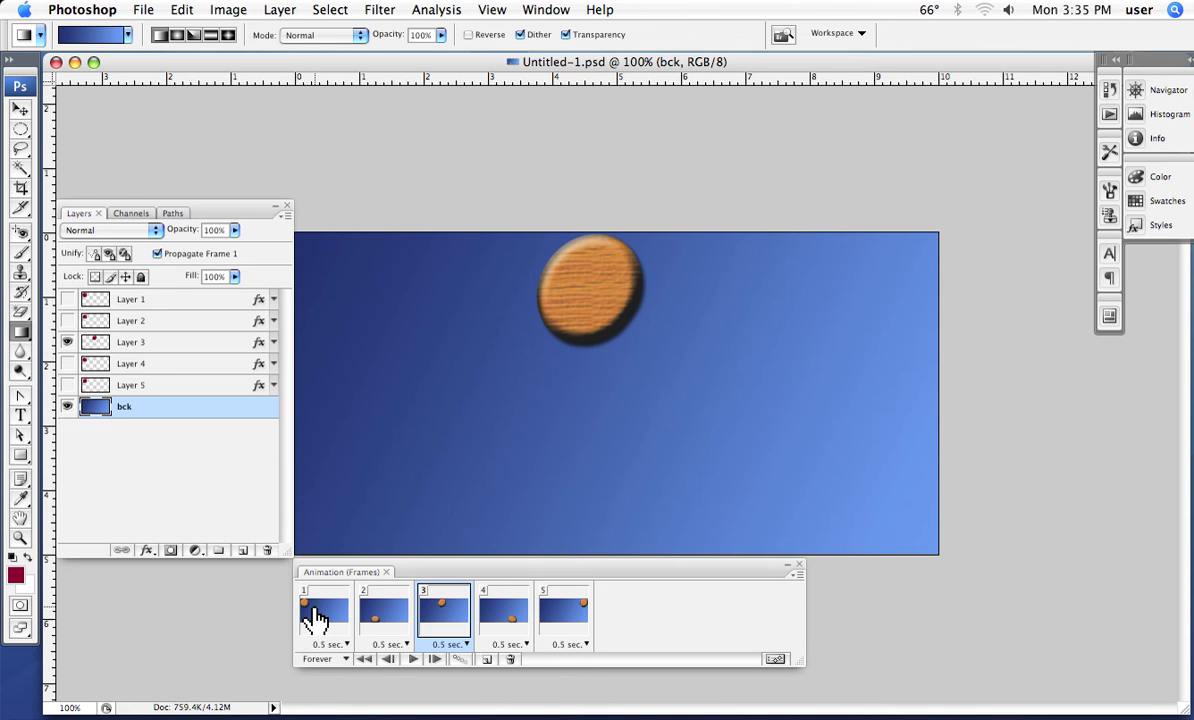
# Reposition the Animation frames panel lower and to the right, near the canvas bottom.
pyautogui.moveTo(456, 572); pyautogui.dragTo(457, 403)
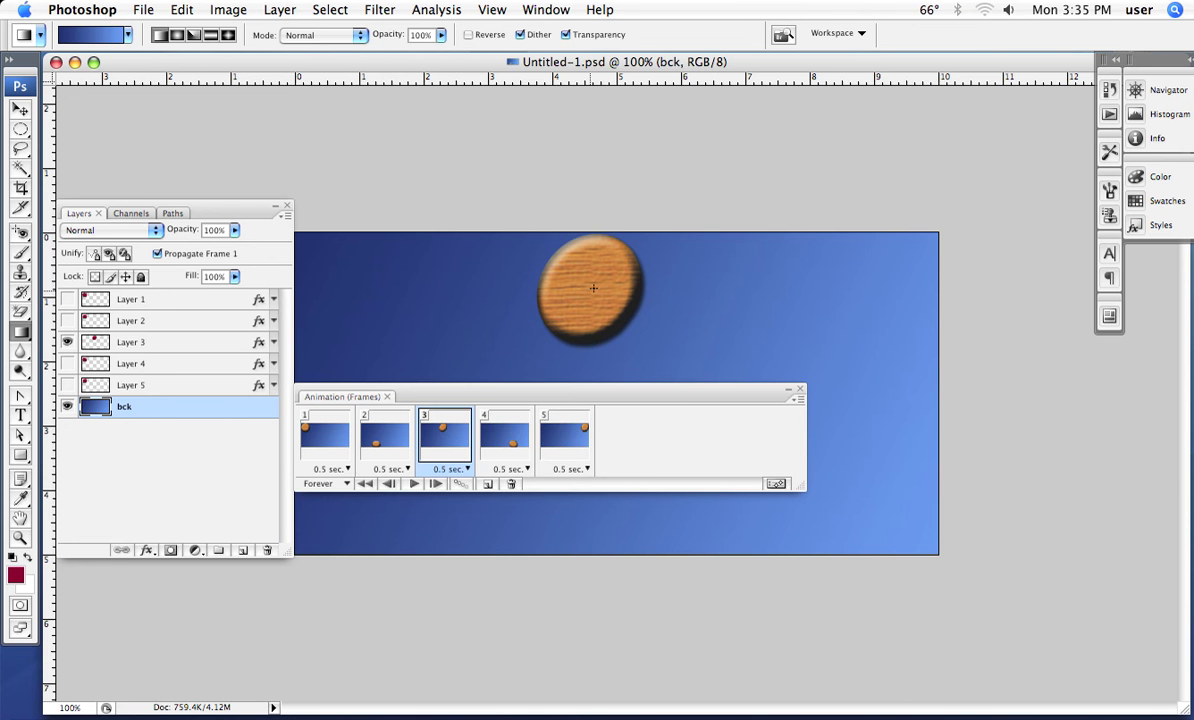
pyautogui.click(545, 10)
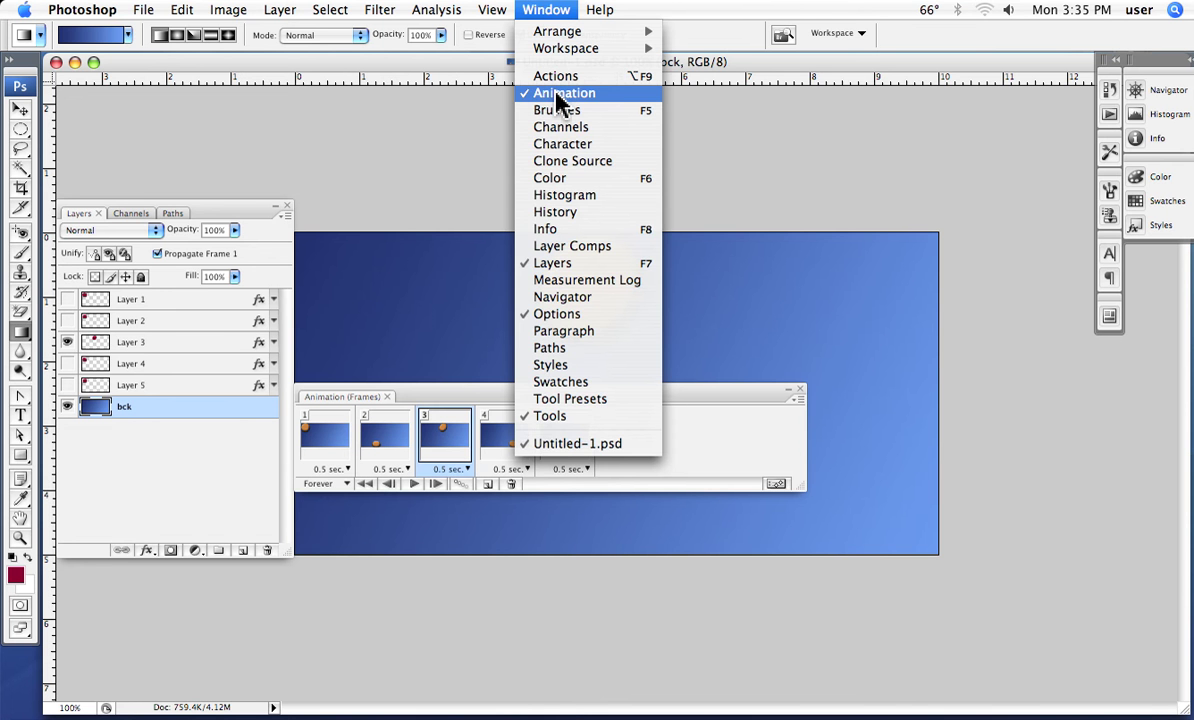
pyautogui.click(618, 662)
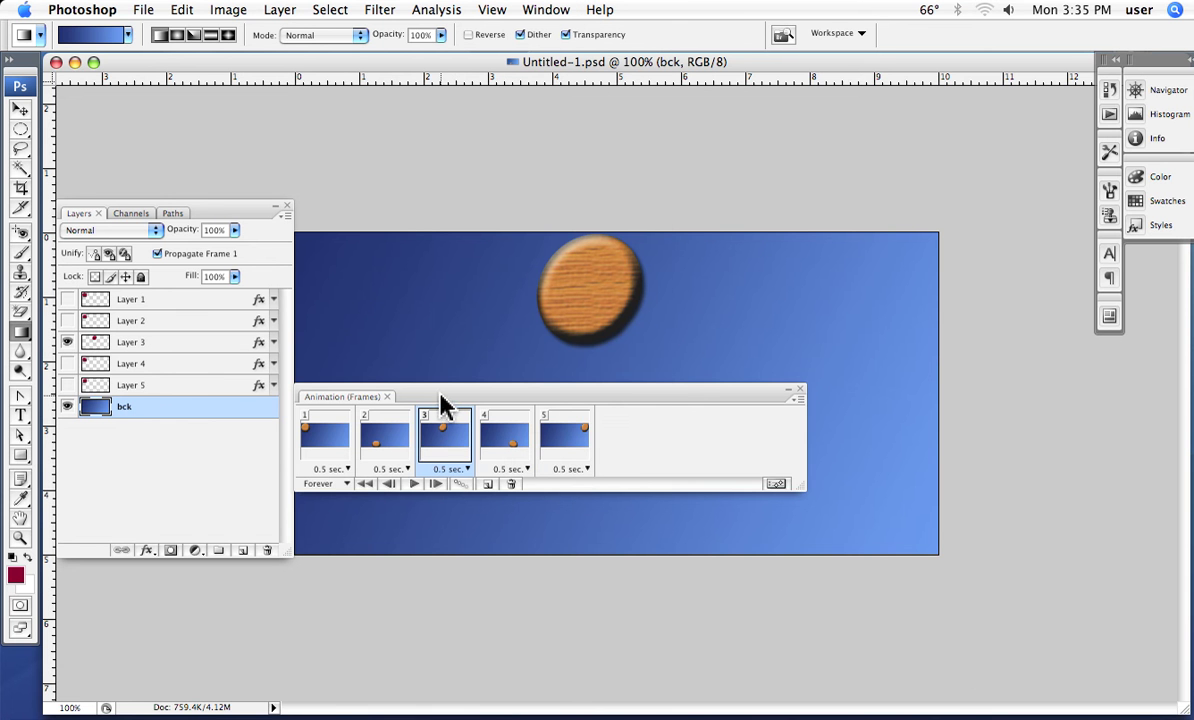
pyautogui.moveTo(445, 405); pyautogui.dragTo(560, 505)
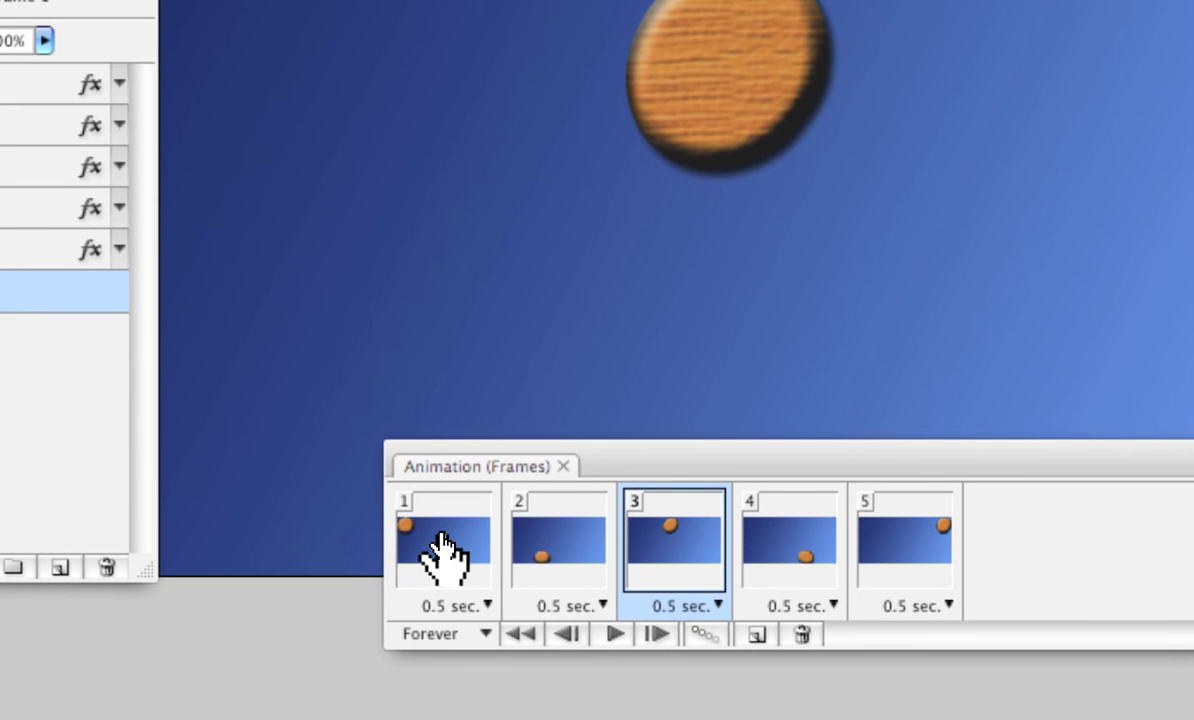
# Select frame 1, undo a test duplicate so five frames remain, and resettle the Animation panel.
pyautogui.click(440, 550)
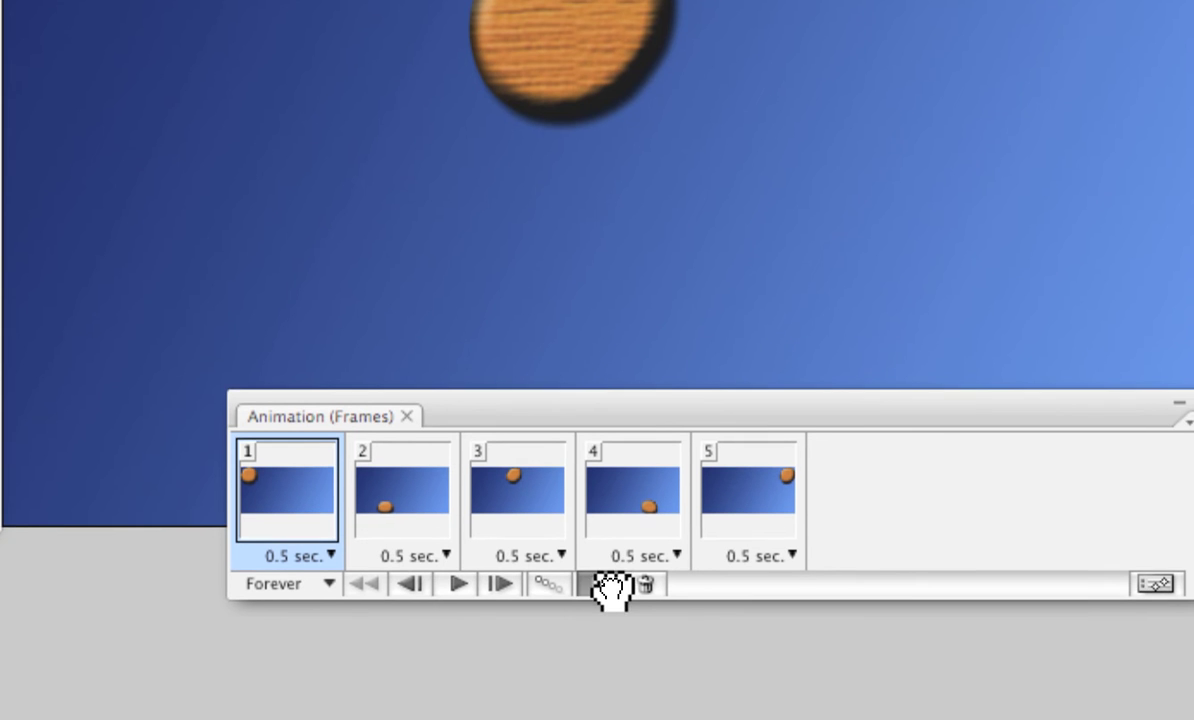
pyautogui.click(603, 584)
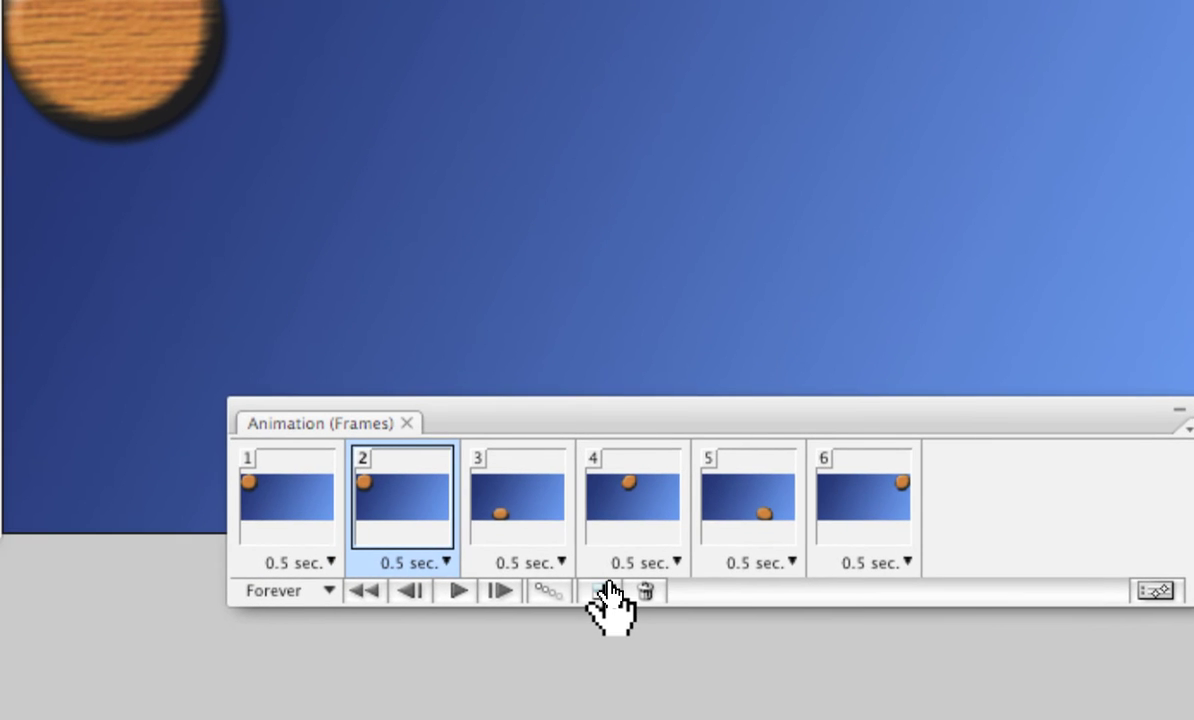
pyautogui.hotkey('ctrl', 'z')
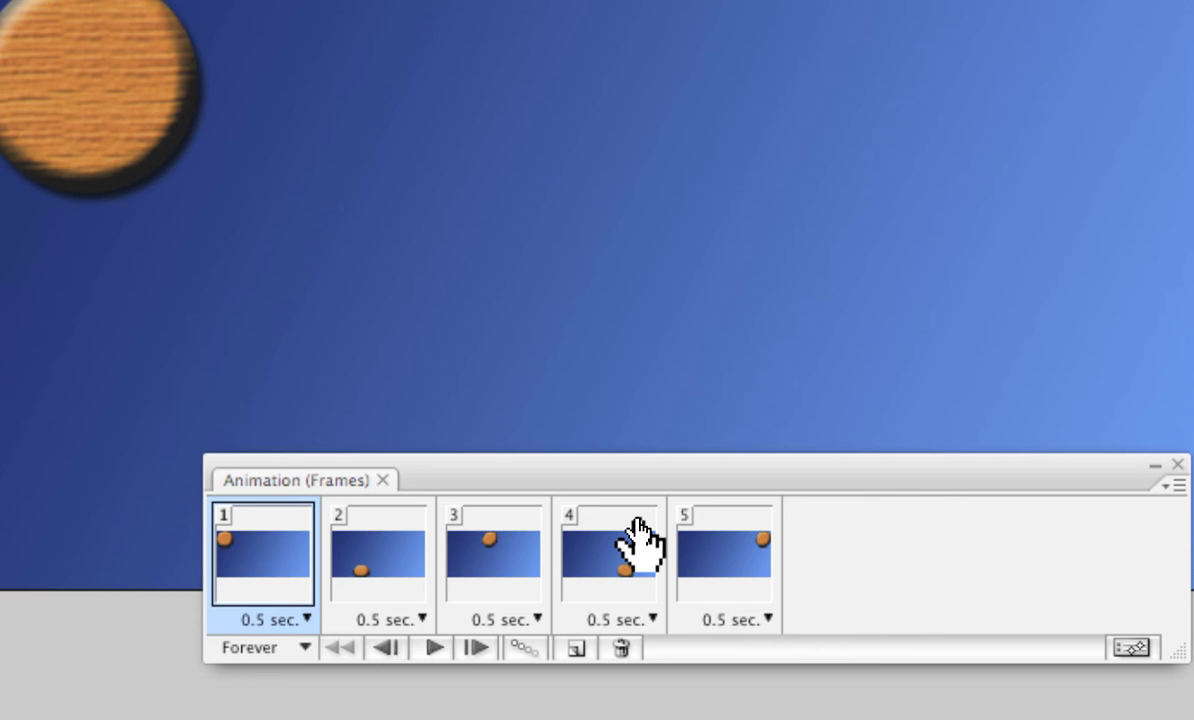
pyautogui.moveTo(640, 476); pyautogui.dragTo(481, 397)
pyautogui.moveTo(552, 444); pyautogui.dragTo(530, 472)
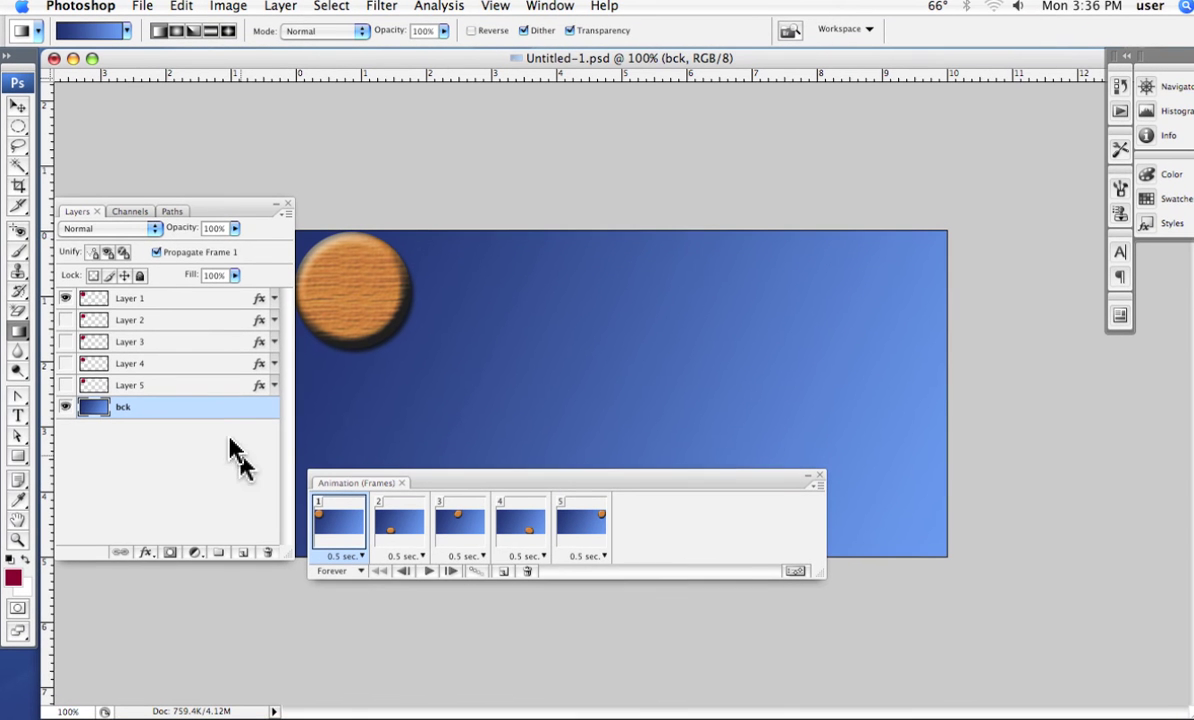
# Move the Layers panel toward the canvas centre and place the Animation panel below it.
pyautogui.moveTo(221, 209); pyautogui.dragTo(396, 306)
pyautogui.click(646, 487)
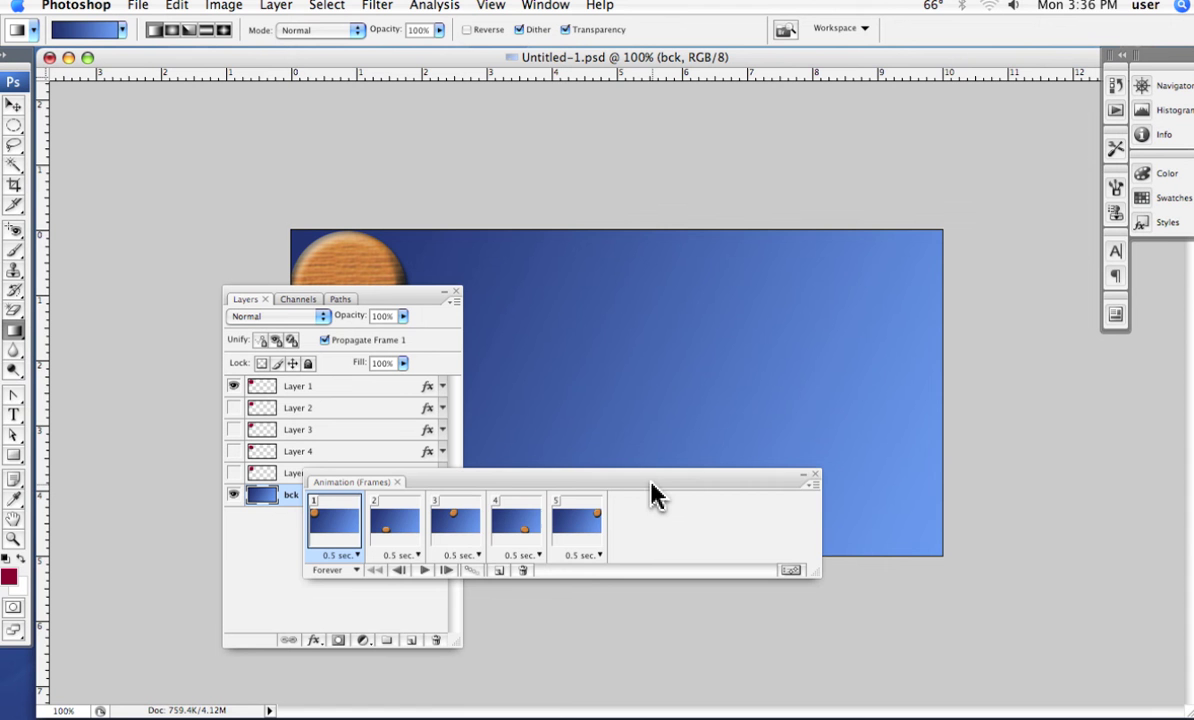
pyautogui.moveTo(560, 477); pyautogui.dragTo(480, 516)
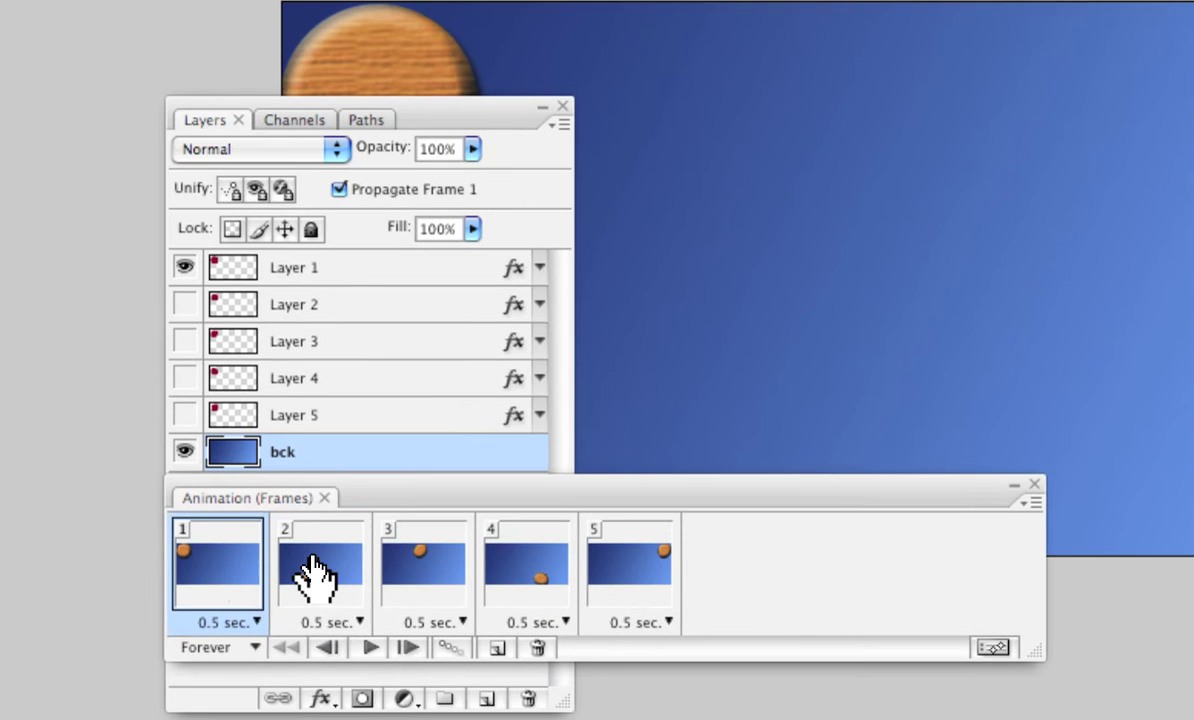
# Step through frames 2, 3, 4 and 5, ending with the ball top right.
pyautogui.click(313, 570)
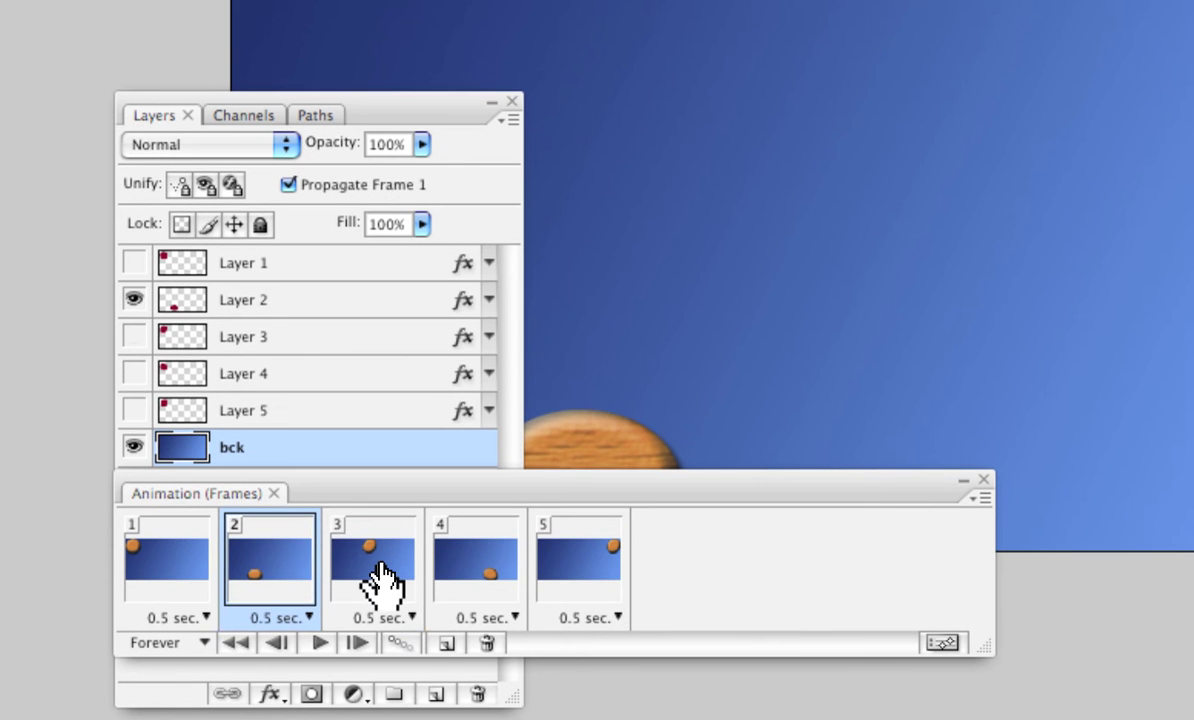
pyautogui.click(383, 580)
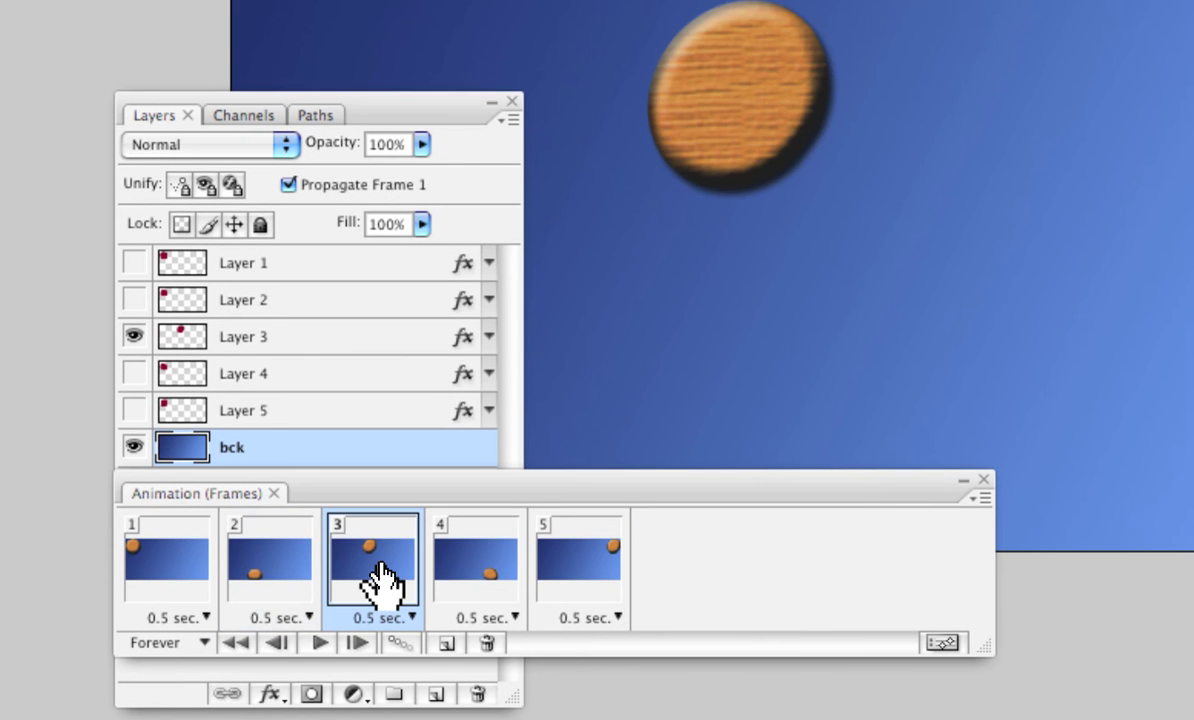
pyautogui.click(464, 582)
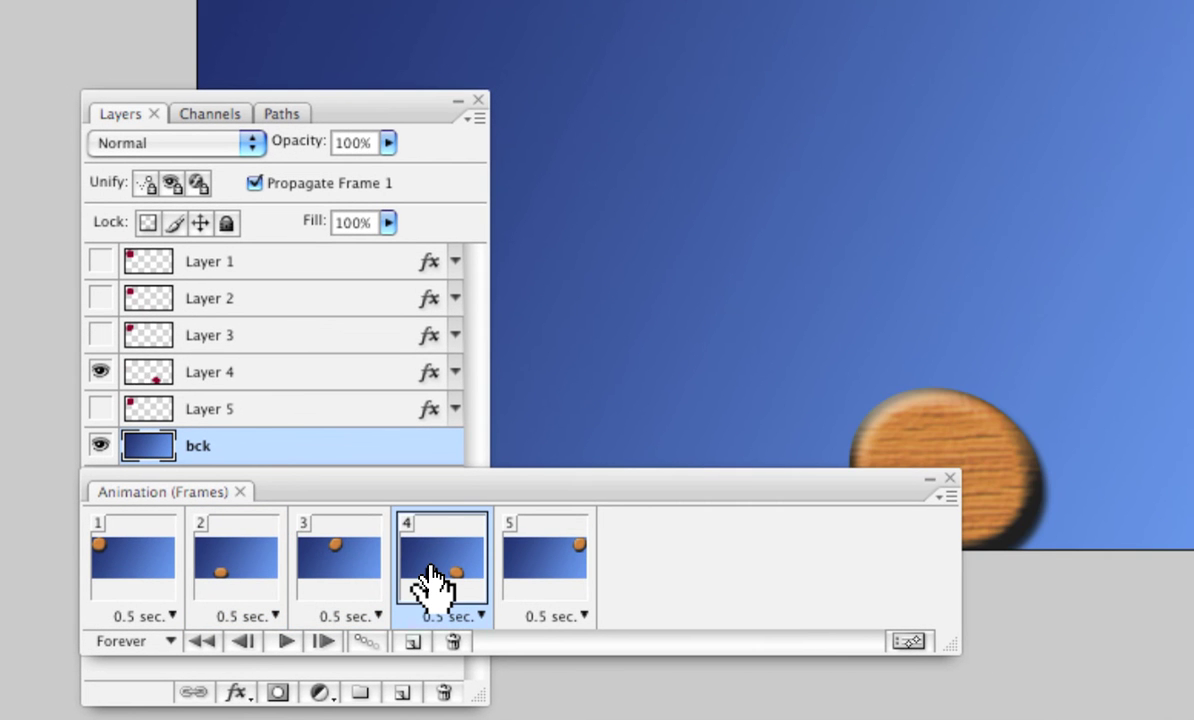
pyautogui.click(531, 580)
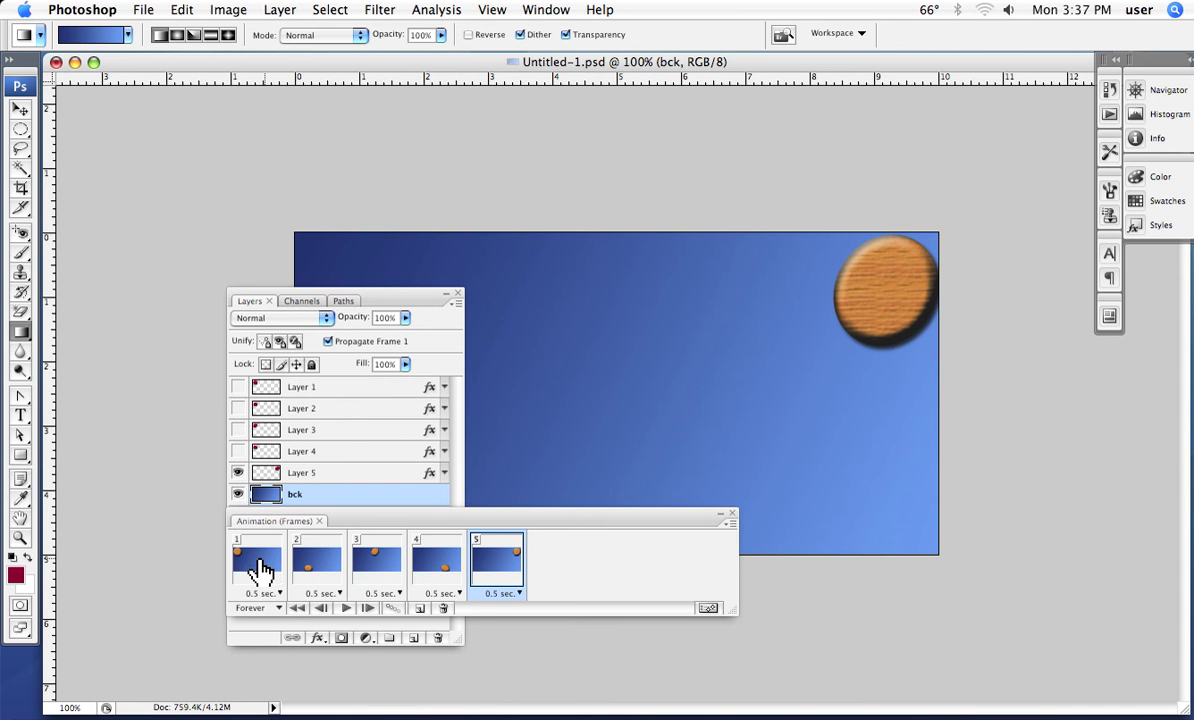
# Step through frames 1 to 5, then move the Layers panel left and the frames below the canvas.
pyautogui.click(260, 570)
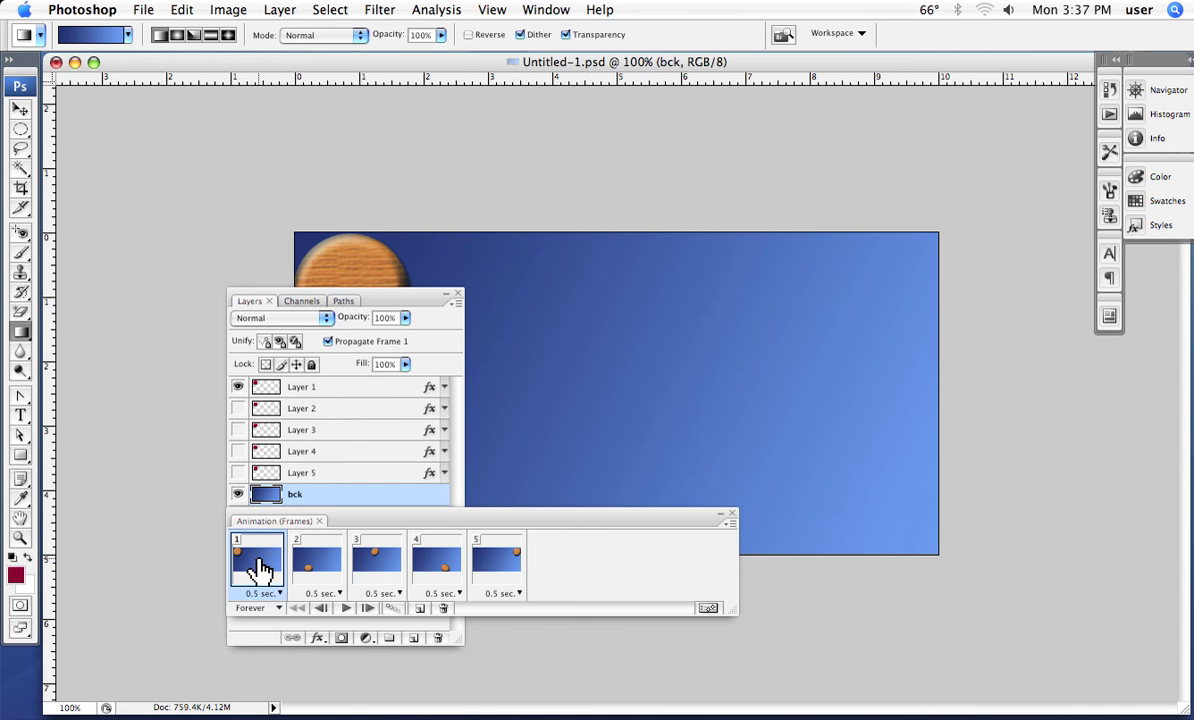
pyautogui.click(318, 568)
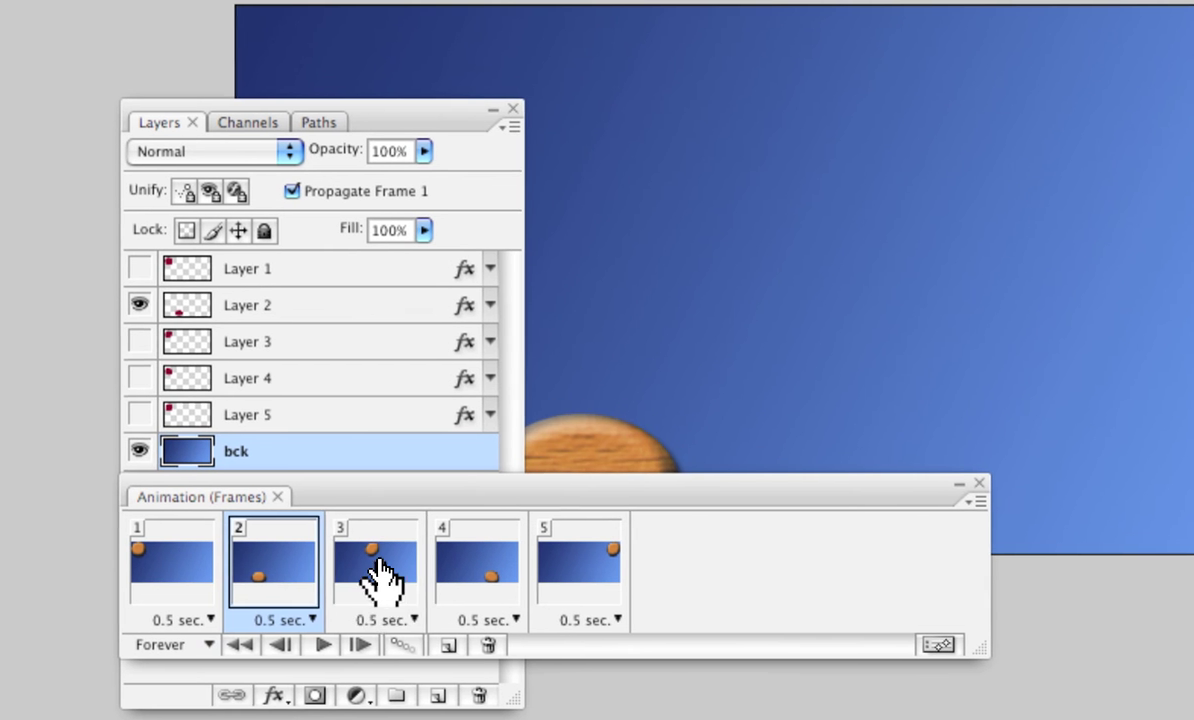
pyautogui.click(476, 664)
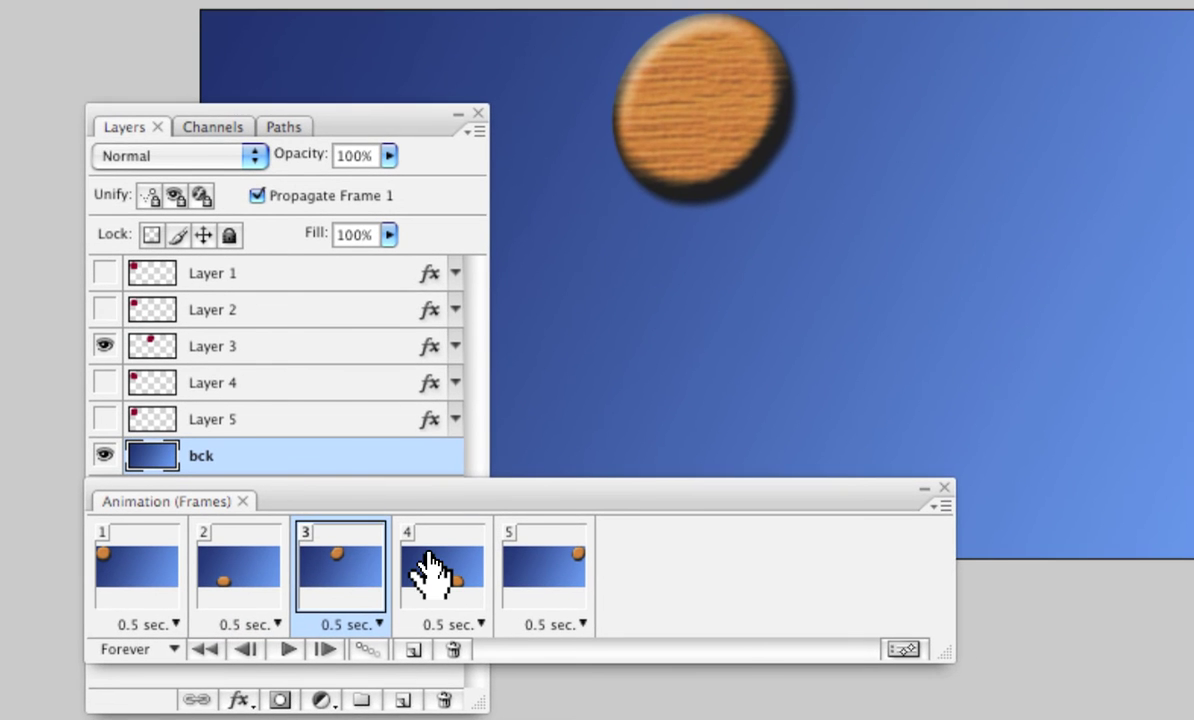
pyautogui.click(431, 568)
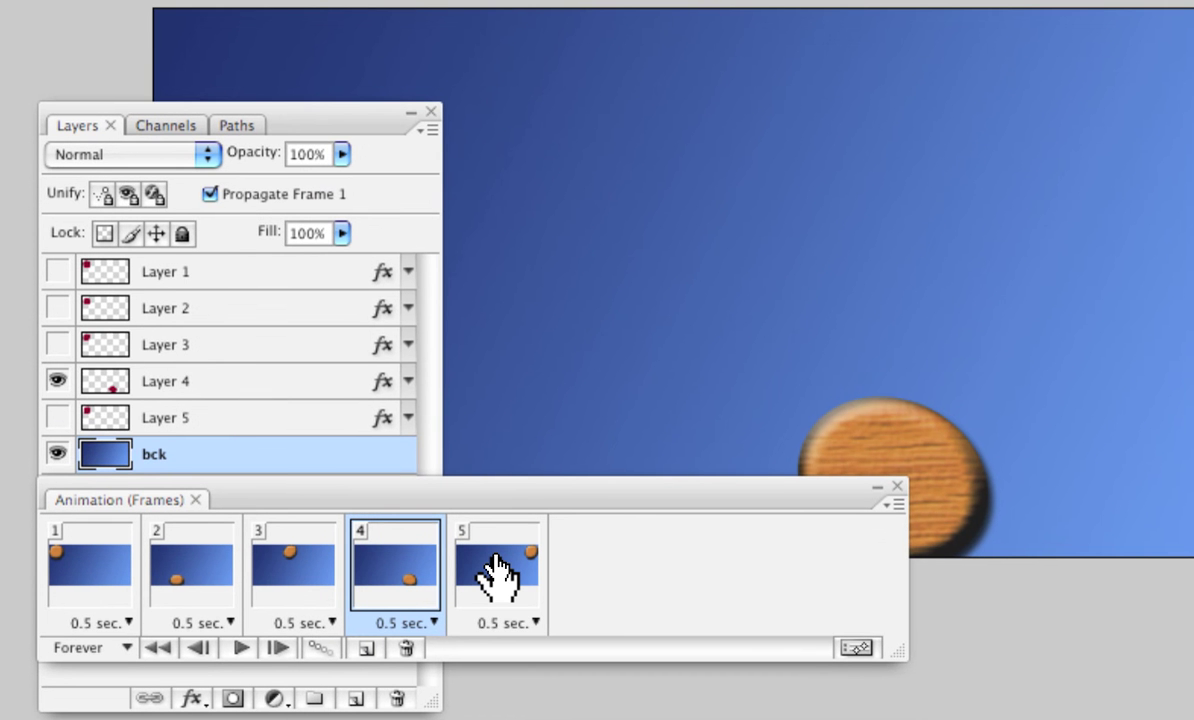
pyautogui.click(497, 573)
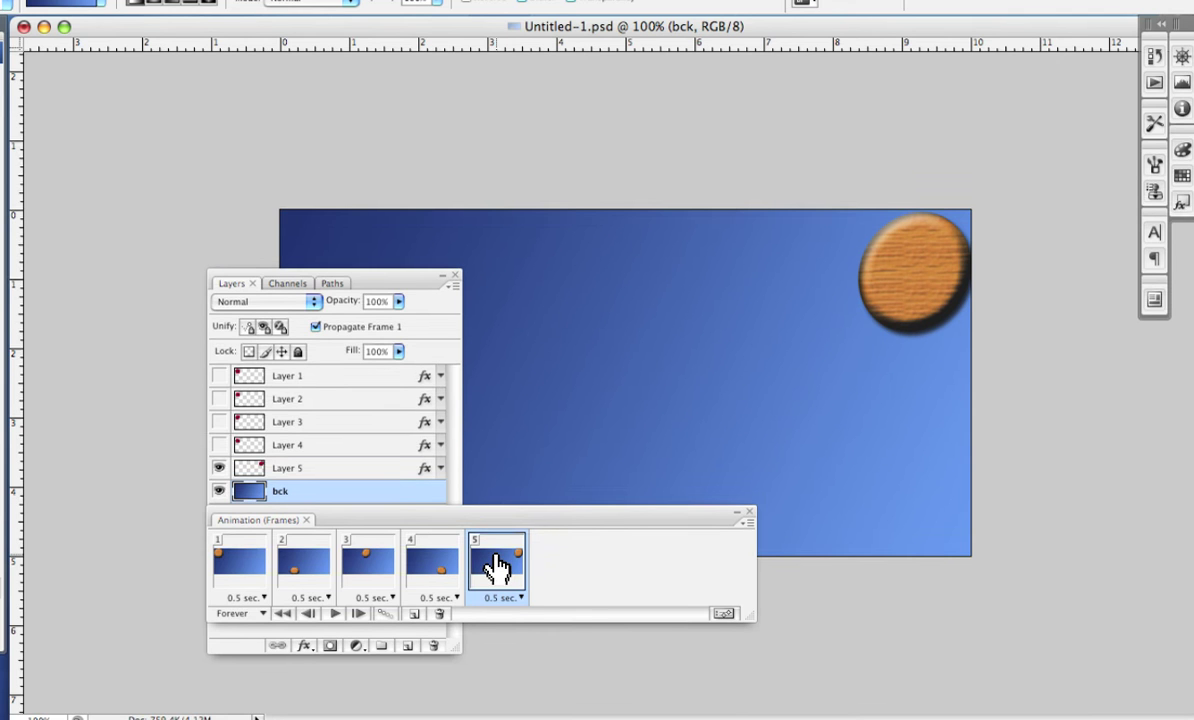
pyautogui.moveTo(361, 285); pyautogui.dragTo(185, 268)
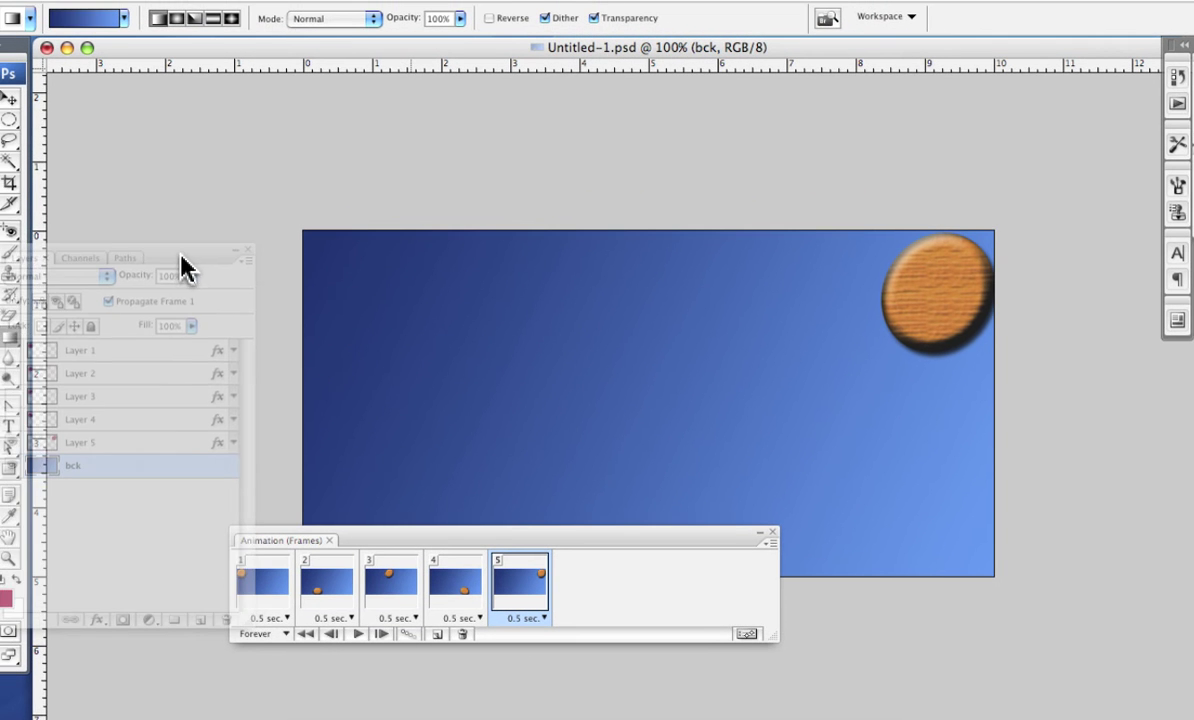
pyautogui.moveTo(378, 546); pyautogui.dragTo(501, 589)
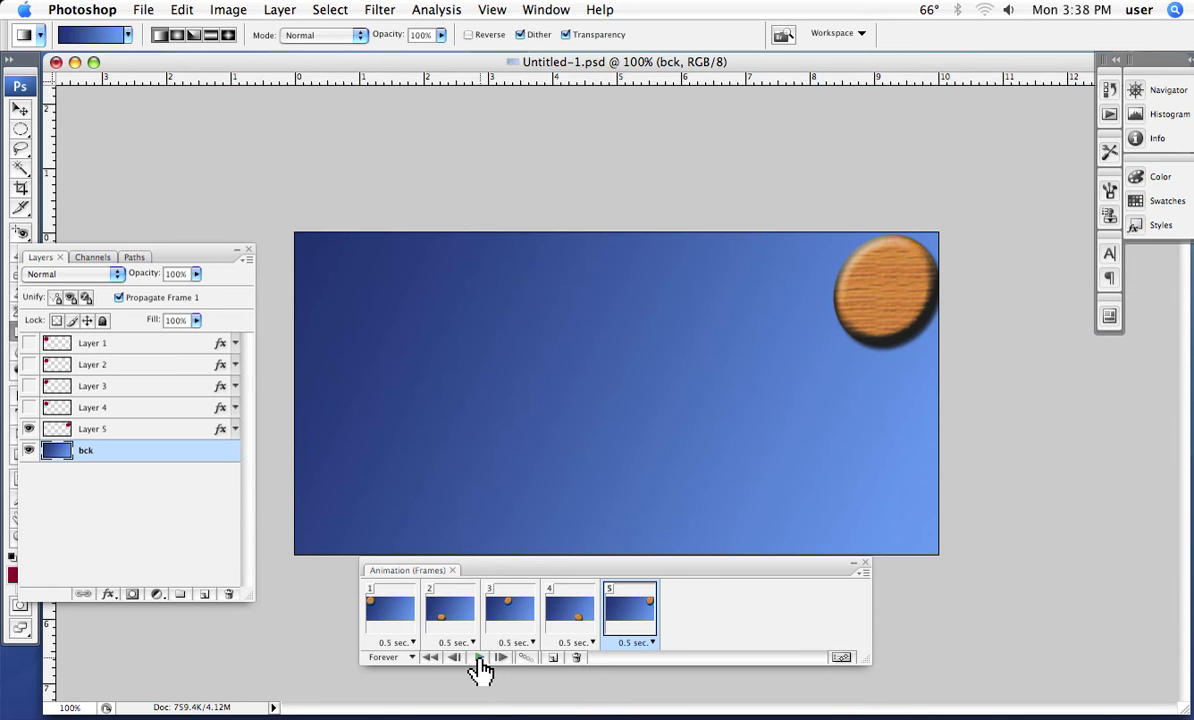
pyautogui.click(478, 660)
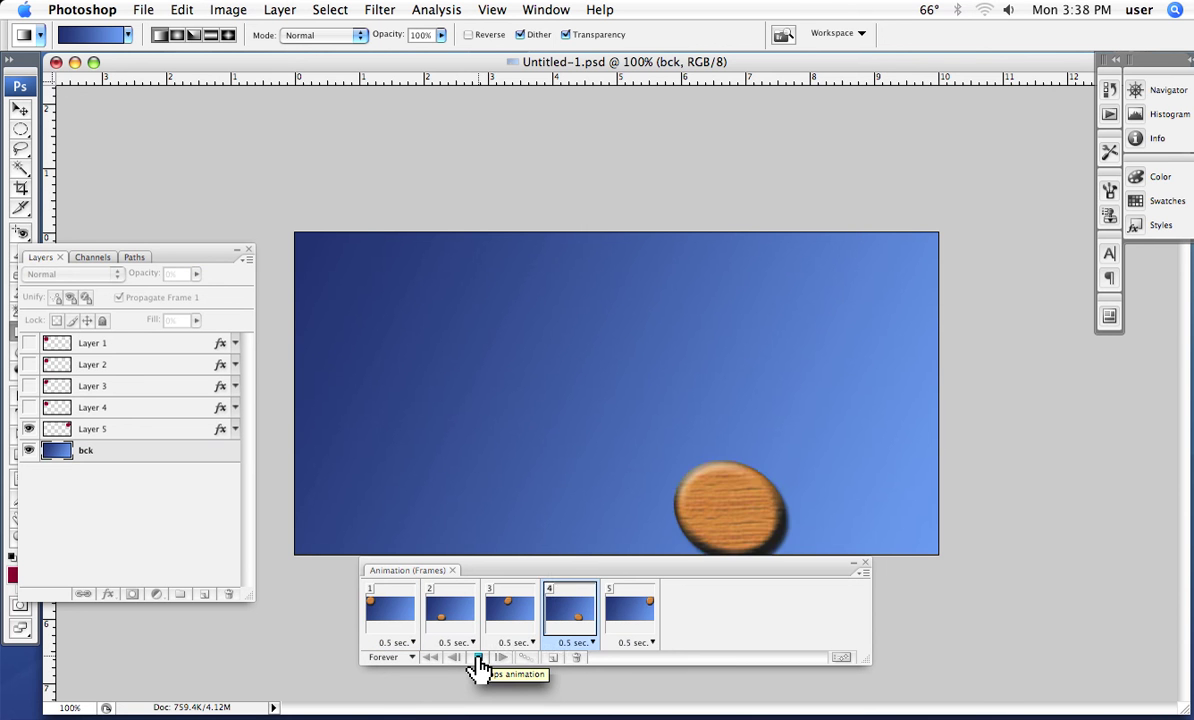
pyautogui.click(478, 658)
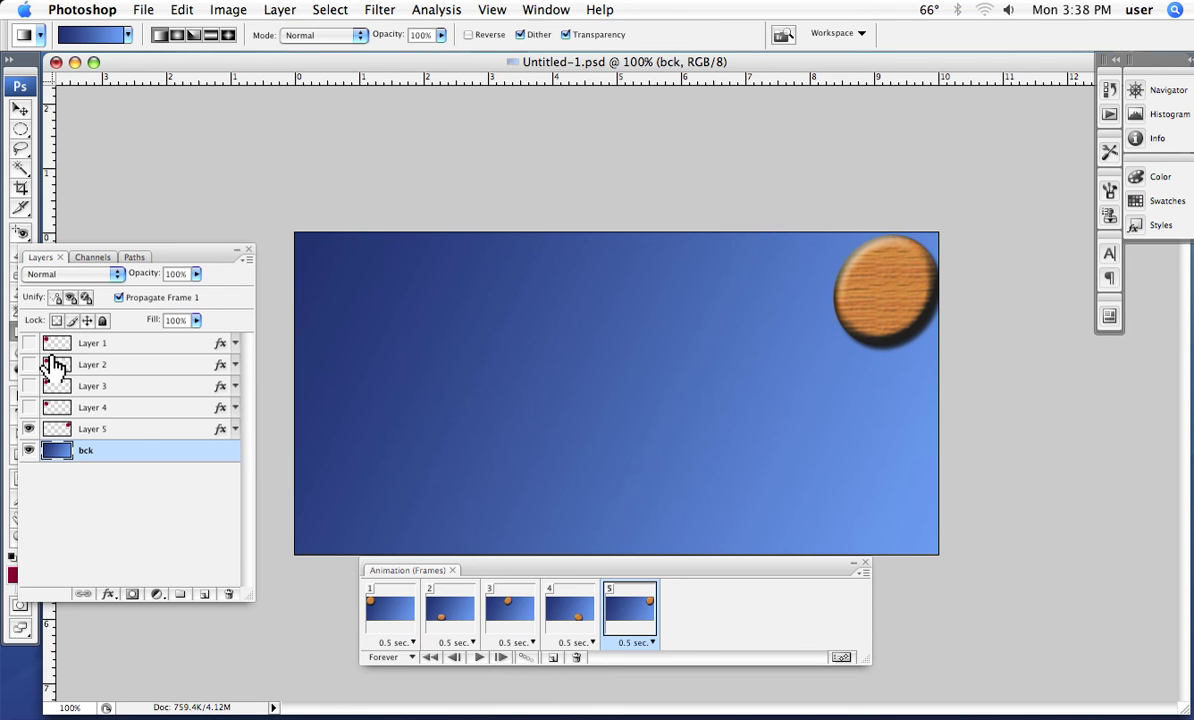
# Check ball positions in frames 1 through 5, then go back via 4 and 3 to frame 2.
pyautogui.click(398, 617)
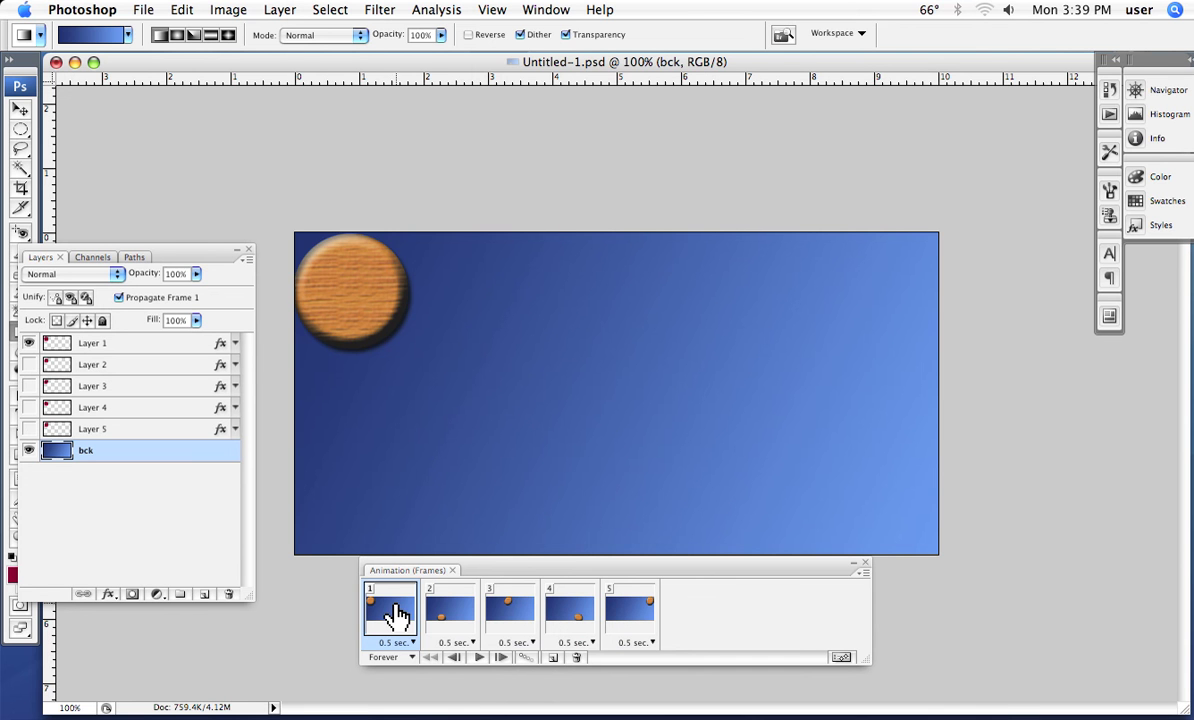
pyautogui.click(464, 617)
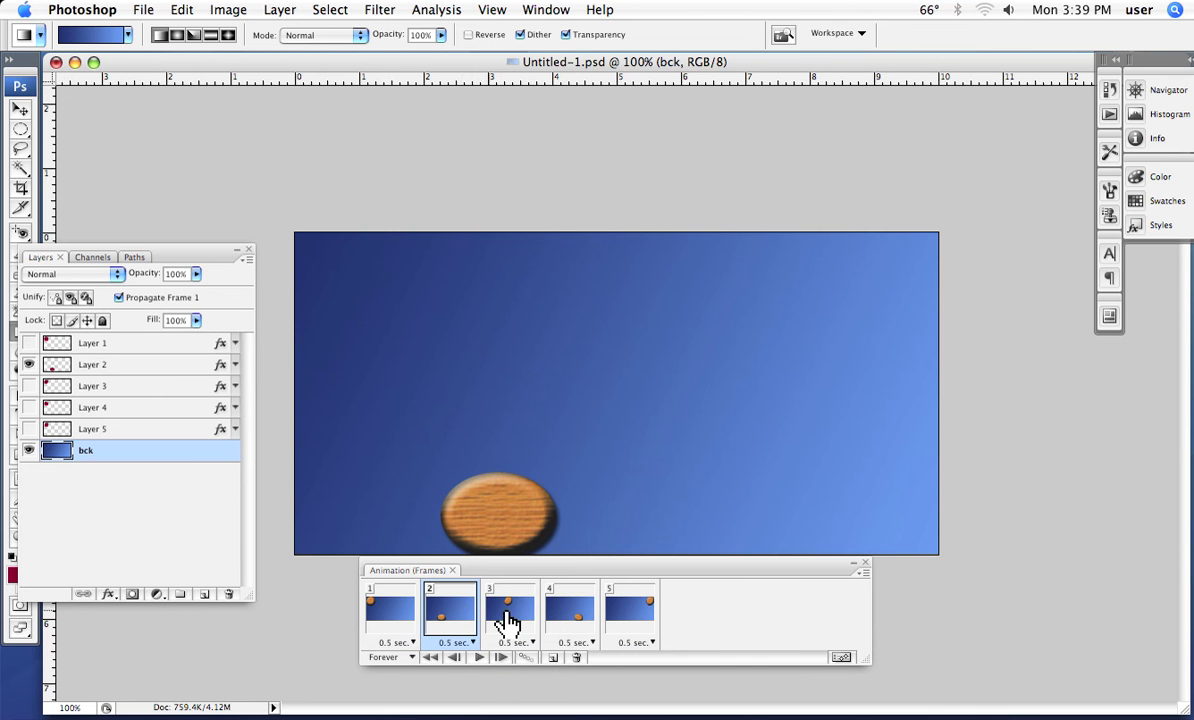
pyautogui.click(508, 617)
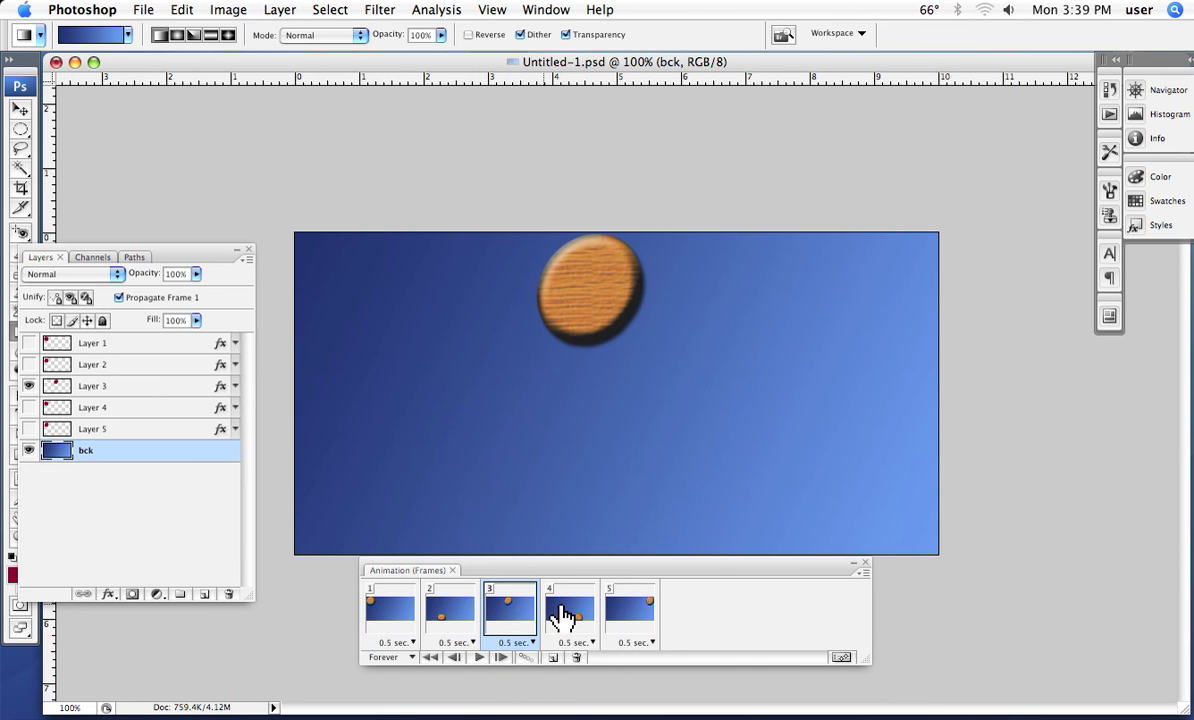
pyautogui.click(570, 618)
pyautogui.click(638, 620)
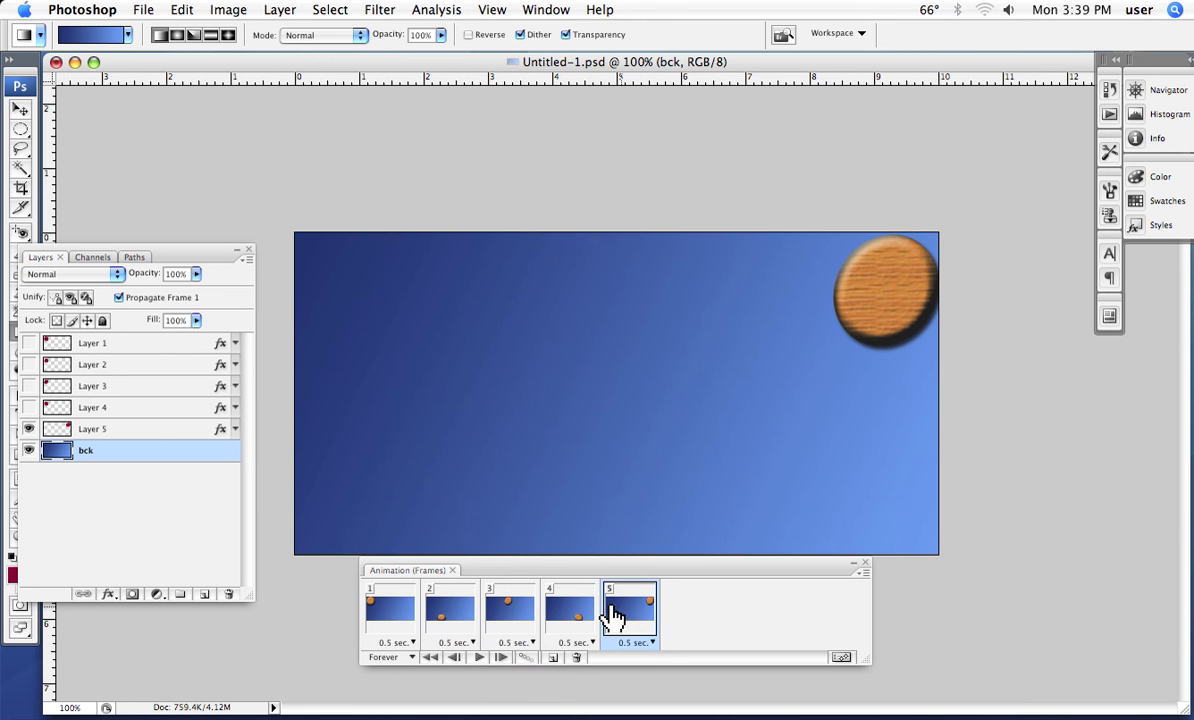
pyautogui.click(572, 617)
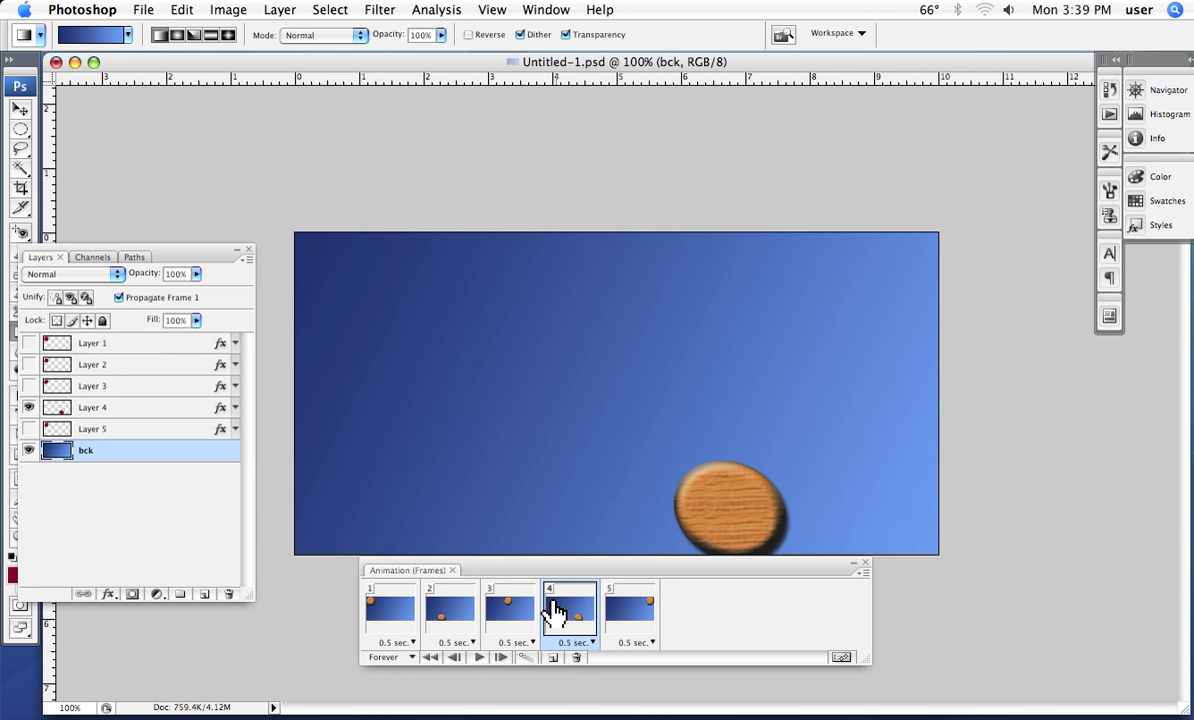
pyautogui.click(505, 619)
pyautogui.click(466, 614)
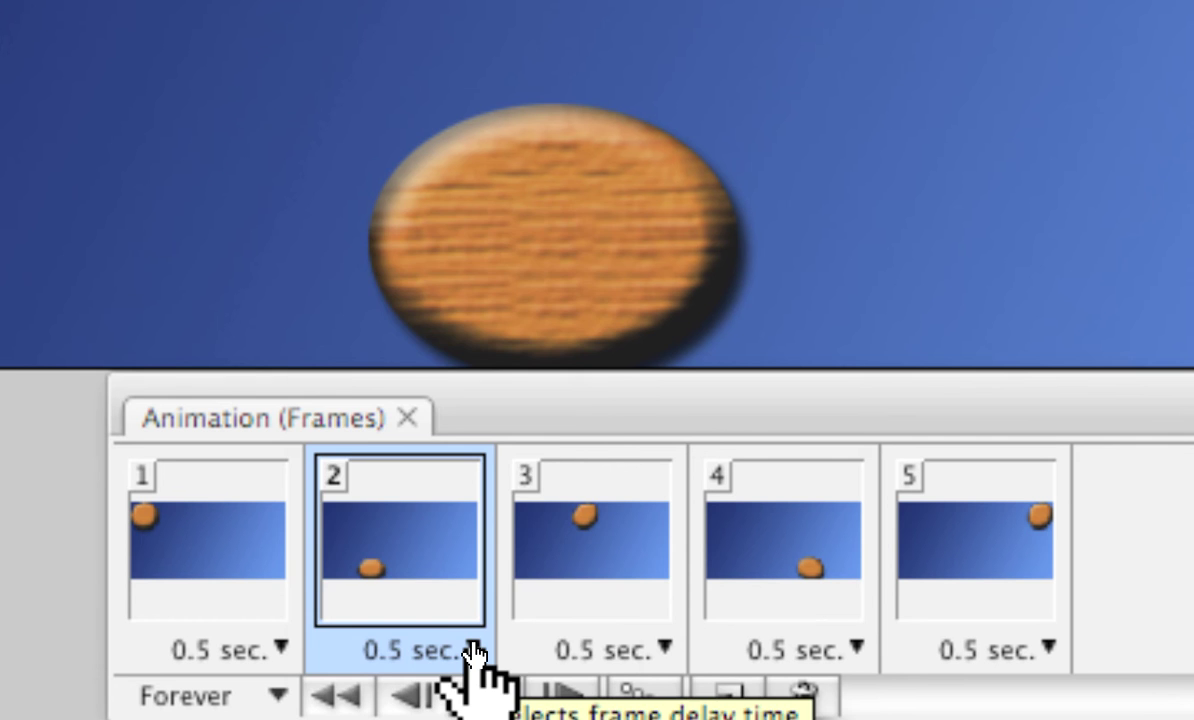
# Confirm a 0.5-second delay on frames 2, 3 and 4.
pyautogui.click(474, 652)
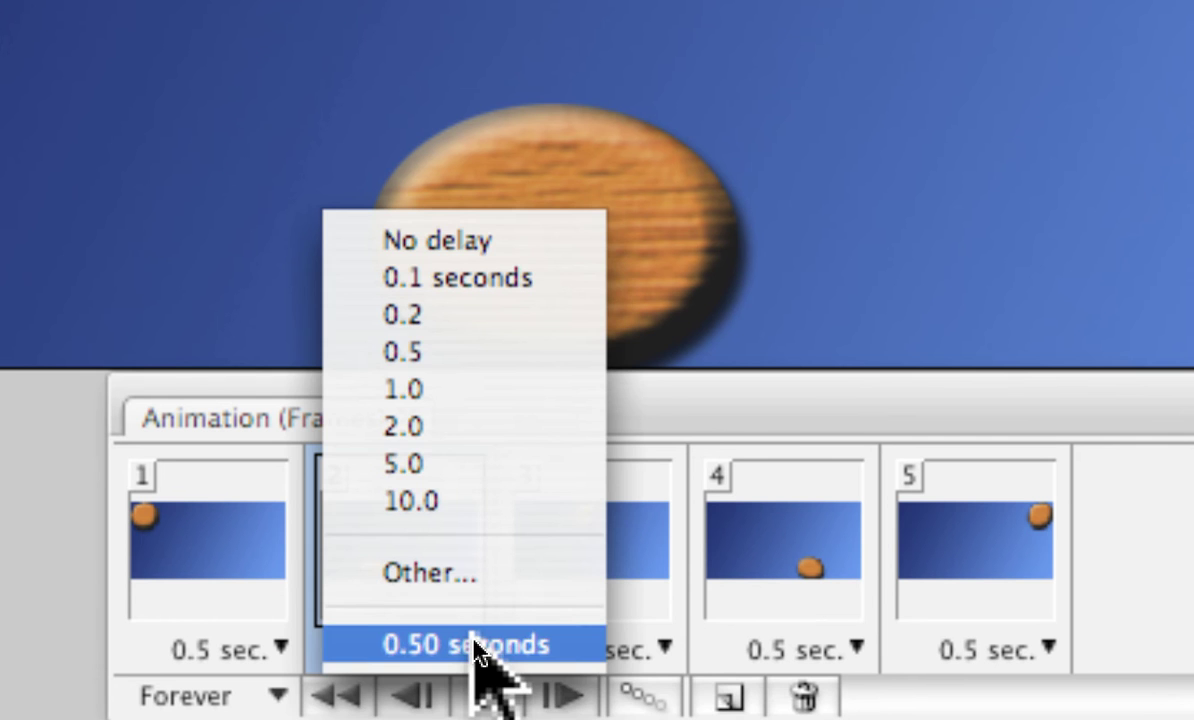
pyautogui.click(476, 650)
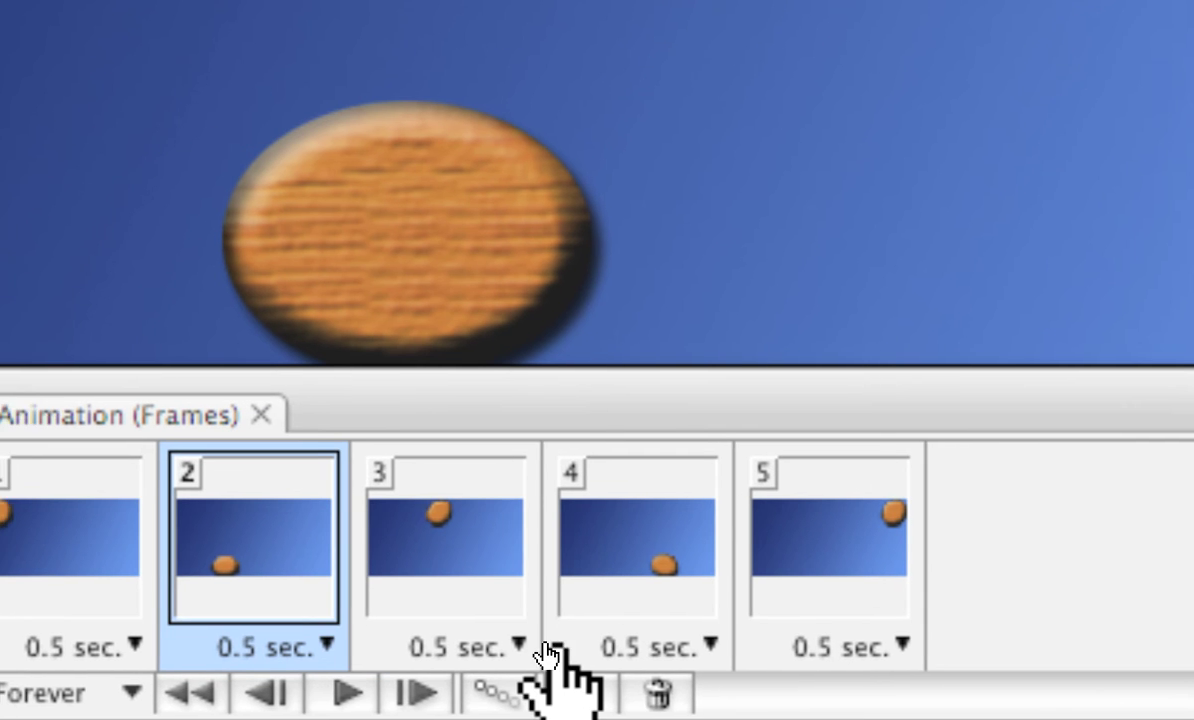
pyautogui.click(535, 650)
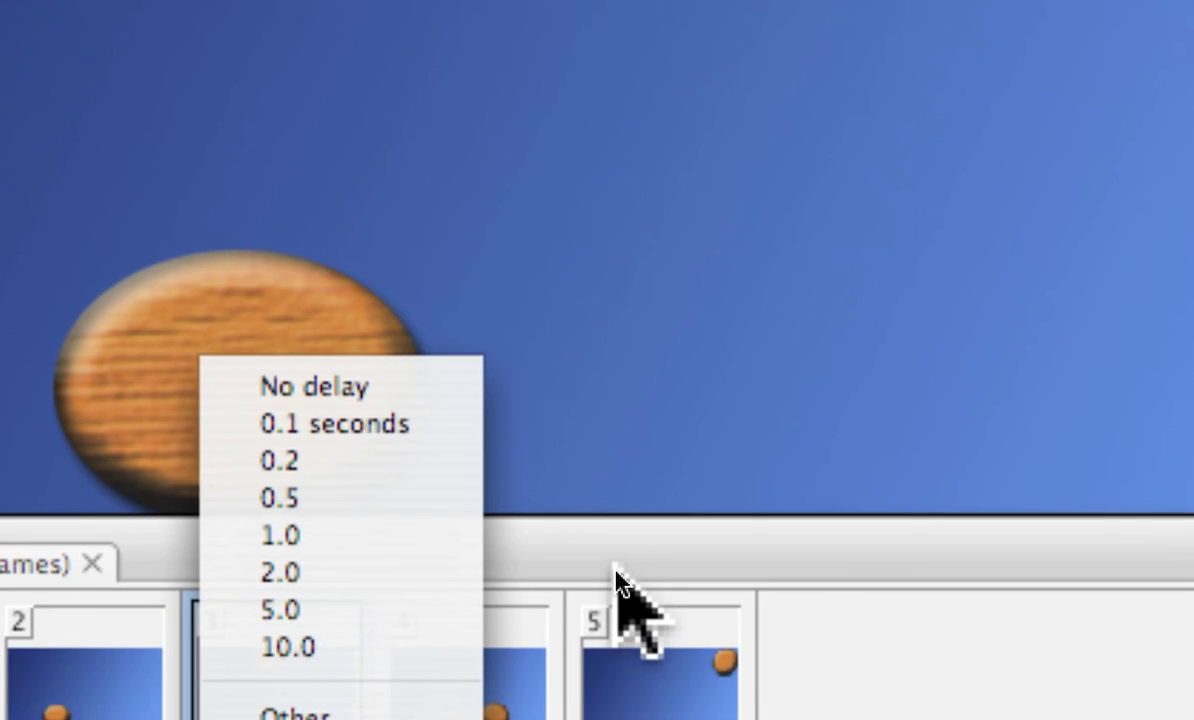
pyautogui.click(833, 657)
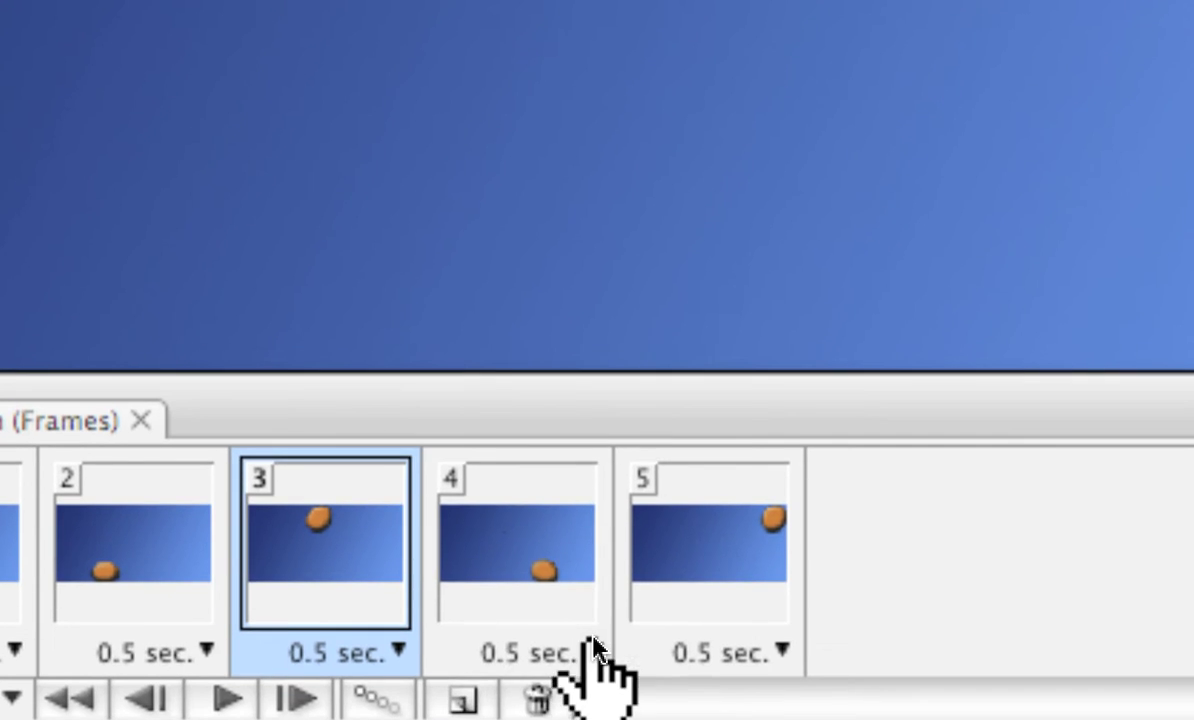
pyautogui.click(604, 636)
pyautogui.click(606, 636)
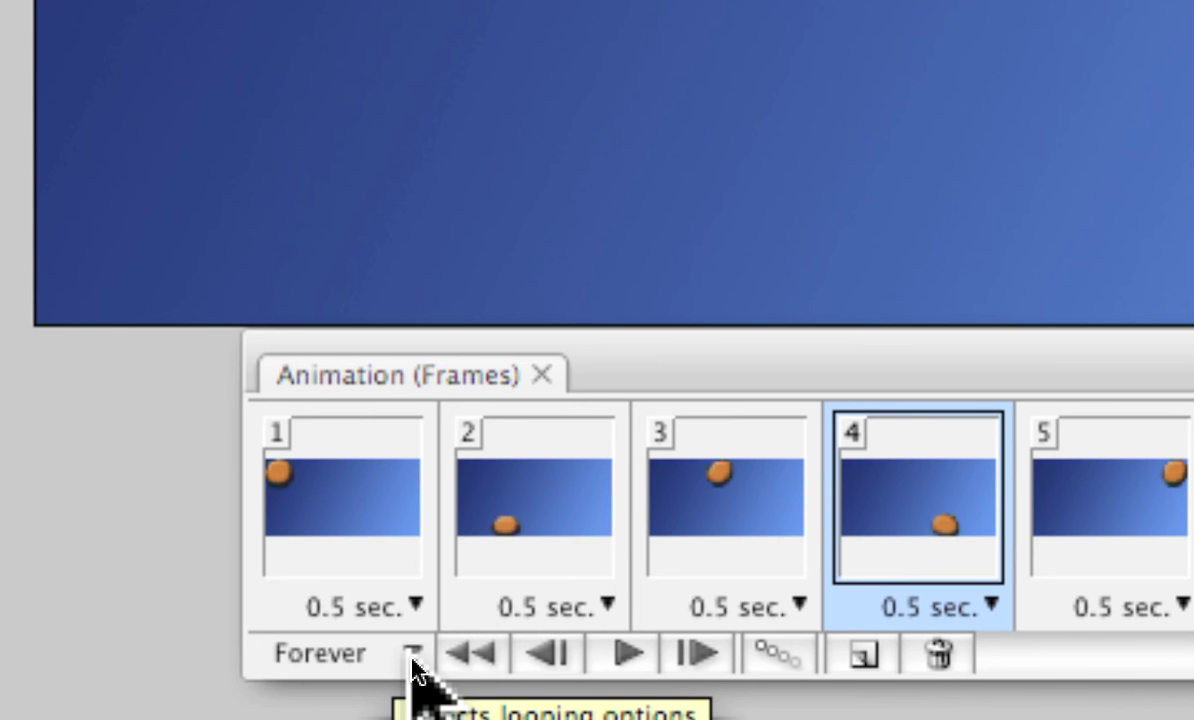
pyautogui.click(413, 655)
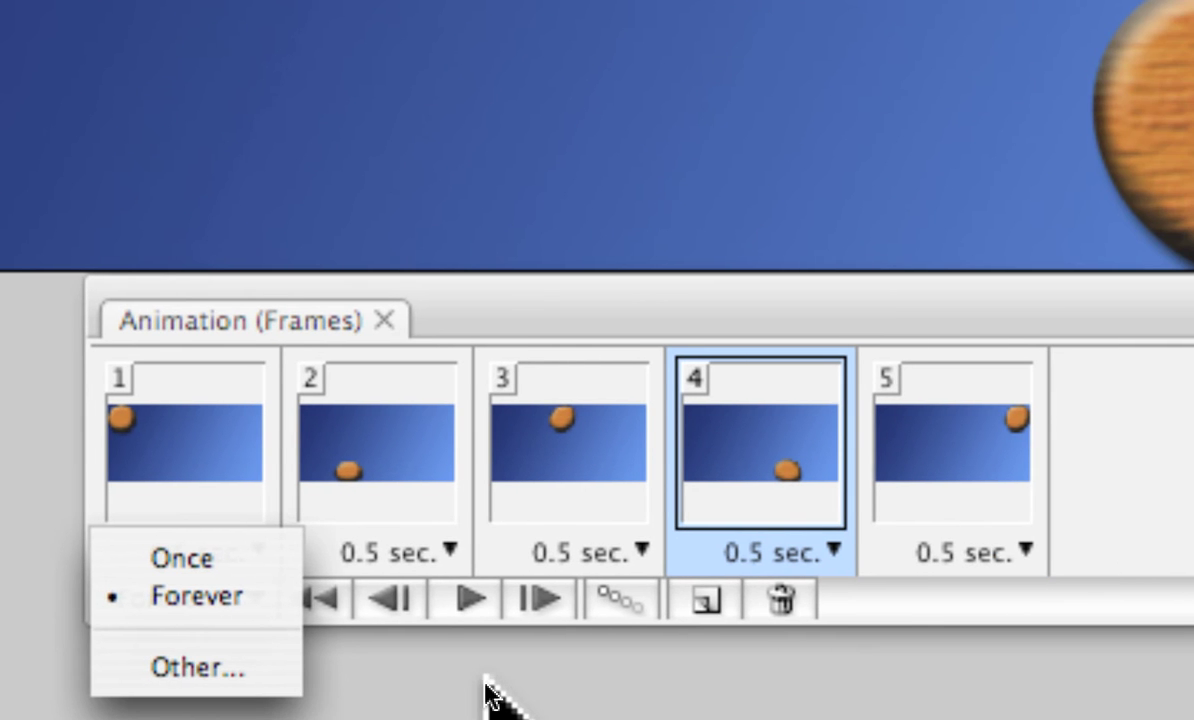
pyautogui.click(487, 690)
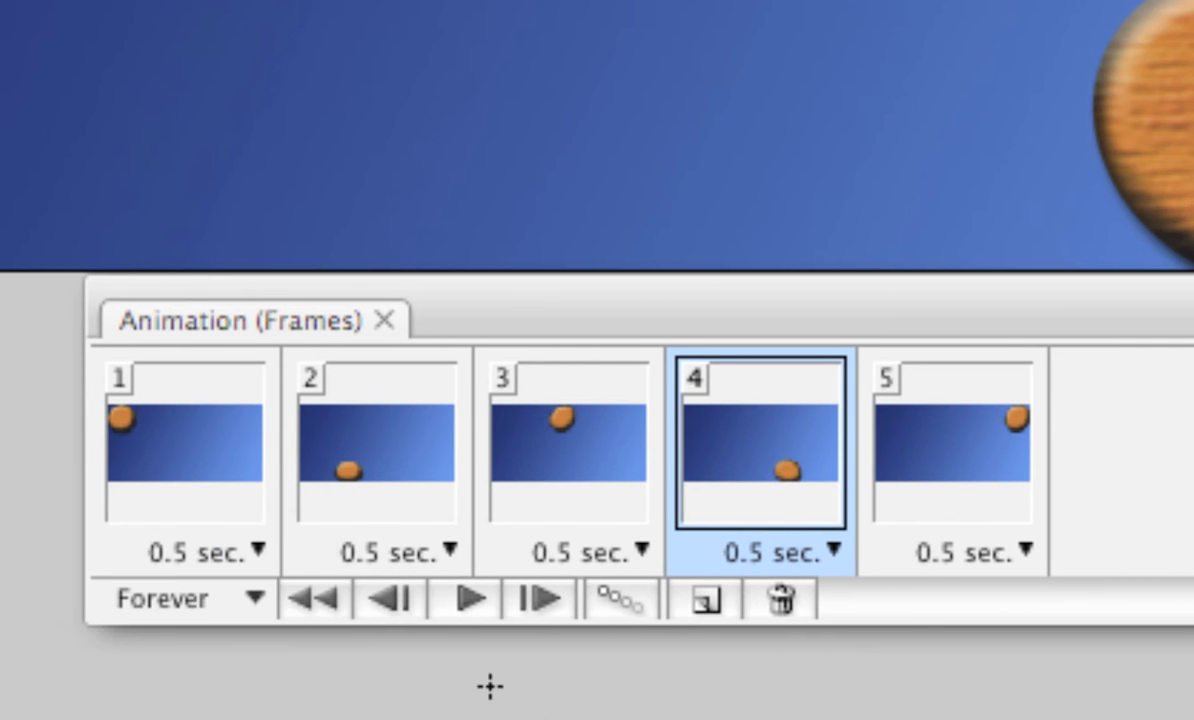